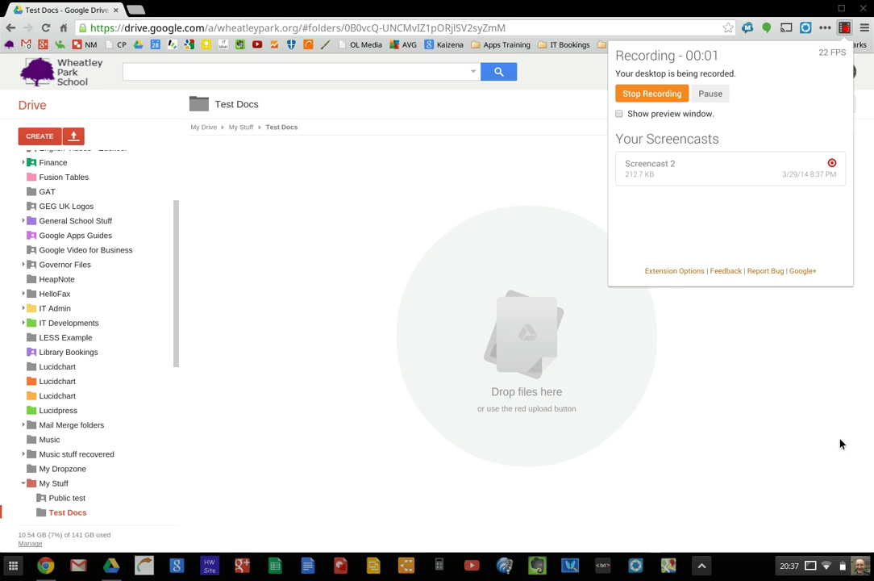
# Open the CREATE menu of new file types in the Test Docs folder.
pyautogui.click(592, 198)
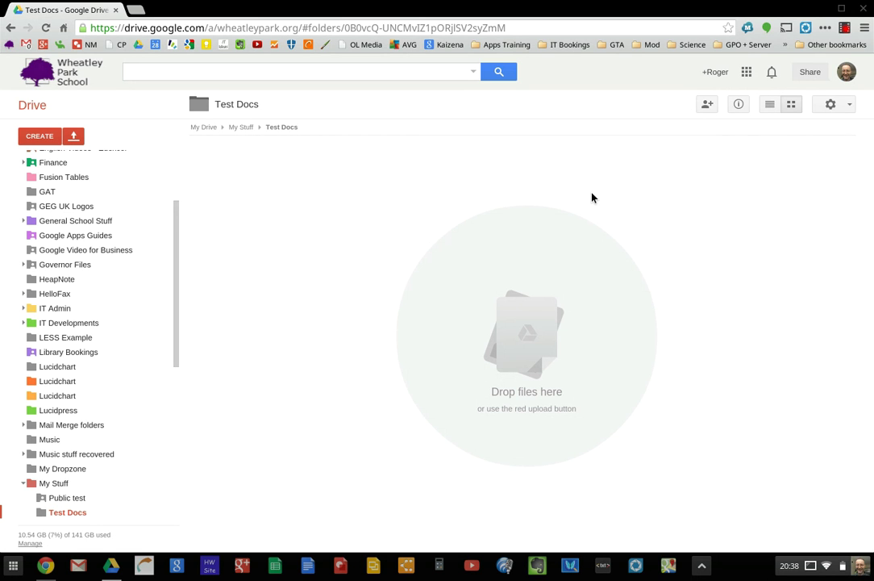
# Create a new Google Doc and name it 'Merged Cells'.
pyautogui.click(43, 138)
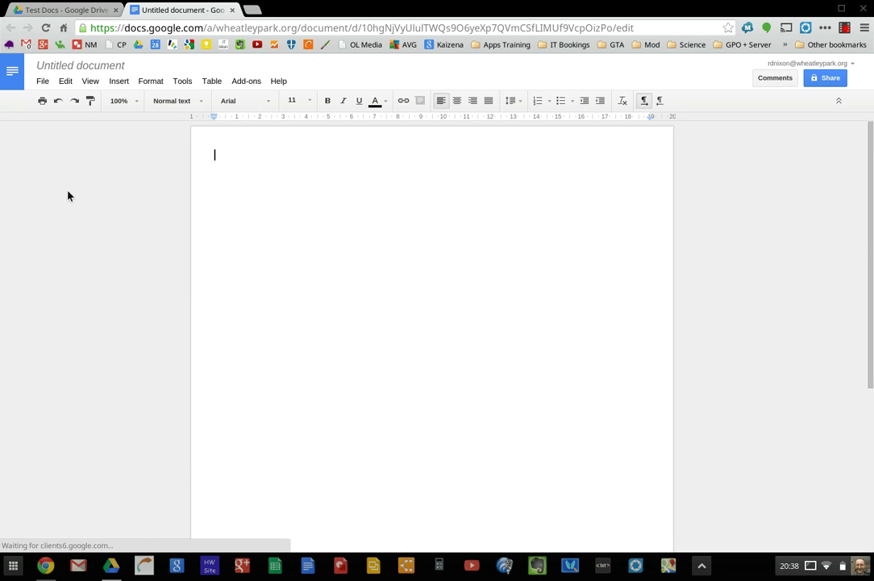
pyautogui.click(97, 66)
pyautogui.write('M')
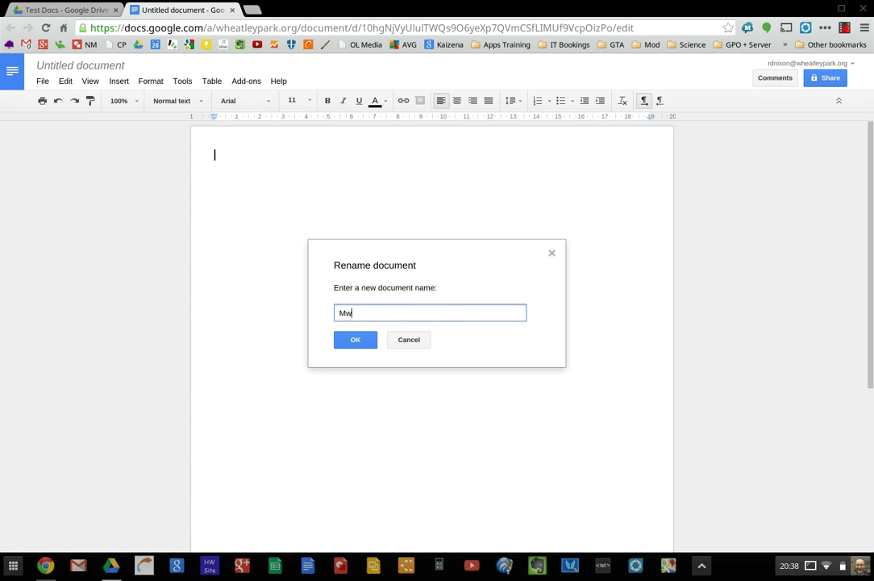
pyautogui.write('erged Cells')
pyautogui.press('Return')
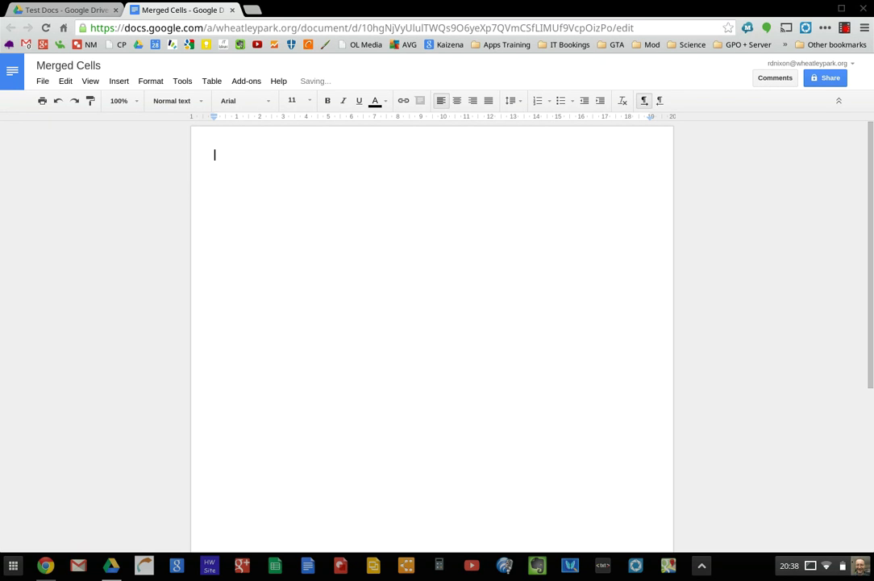
# Type 'A table with merged cells' as the first line, followed by a new line.
pyautogui.write('MErg')
pyautogui.press('BackSpace')
pyautogui.press('BackSpace')
pyautogui.press('BackSpace')
pyautogui.press('BackSpace')
pyautogui.write('A')
pyautogui.write(' table with merged cells')
pyautogui.press('Return')
pyautogui.press('Return')
pyautogui.press('BackSpace')
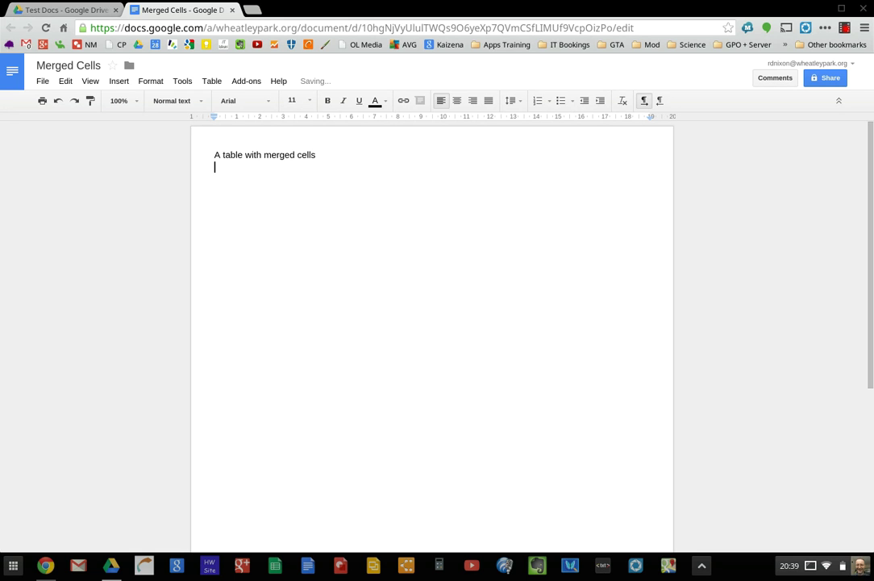
# Insert a blank drawing into the document and glance at its Actions menu.
pyautogui.click(126, 82)
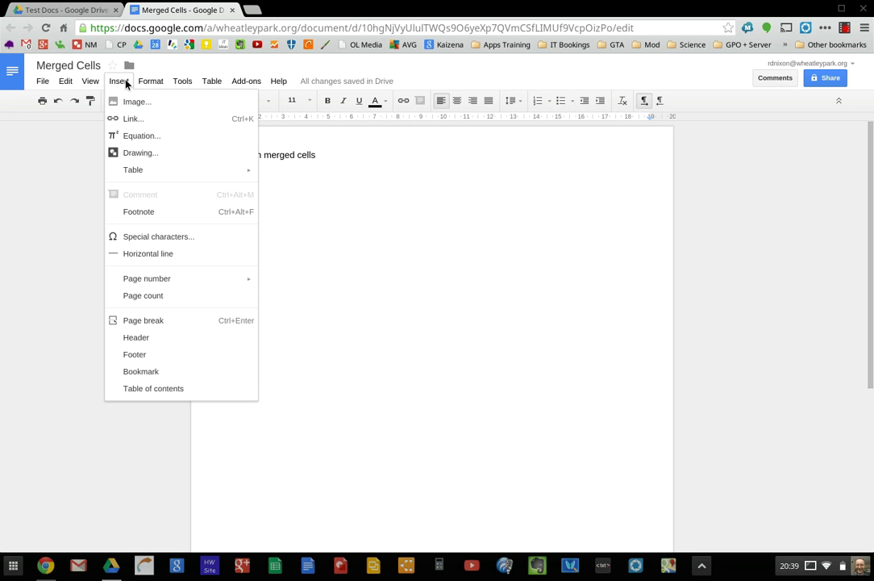
pyautogui.click(143, 155)
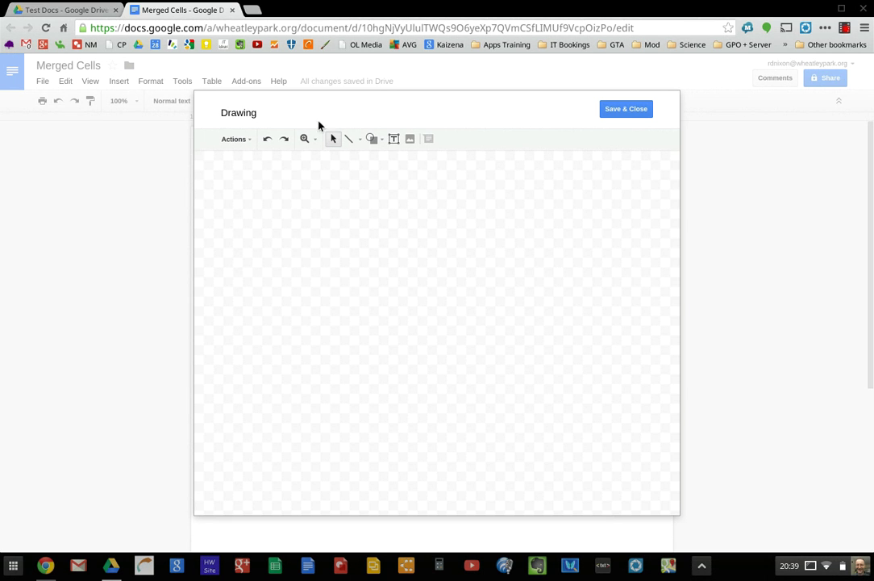
pyautogui.click(249, 142)
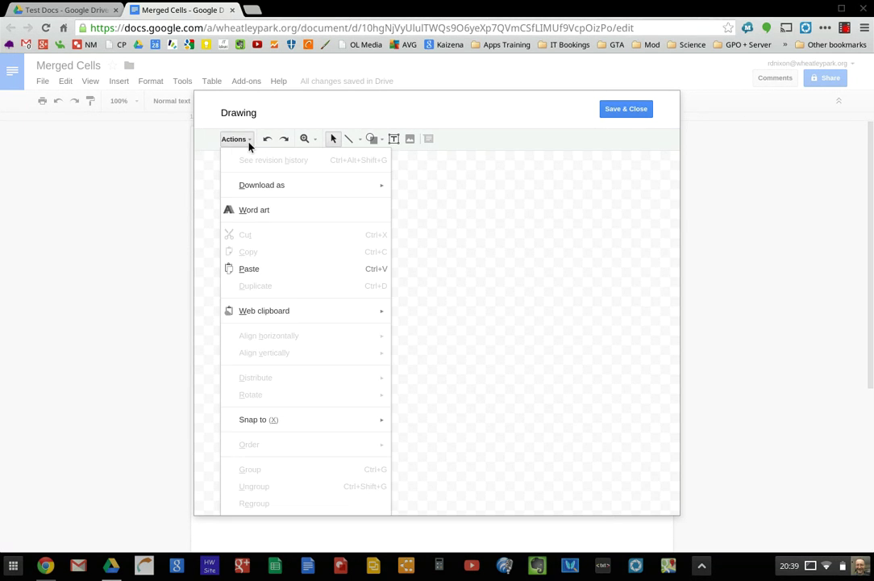
pyautogui.click(502, 307)
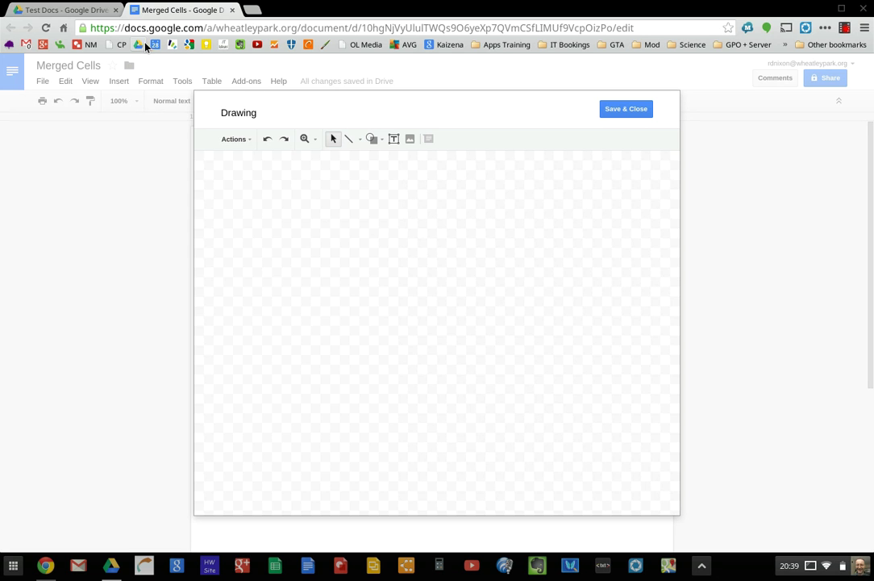
# Back in the Test Docs folder, create a new standalone Google Drawing.
pyautogui.click(81, 9)
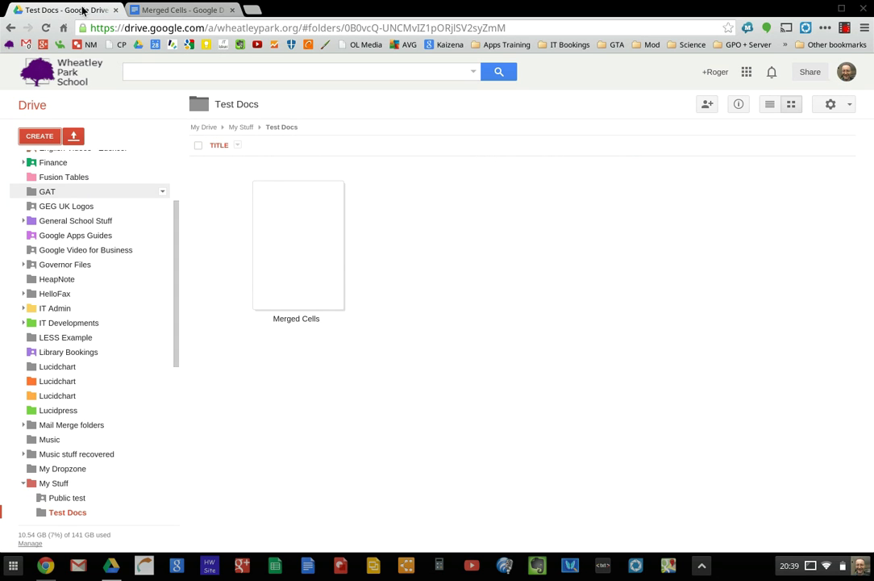
pyautogui.click(40, 136)
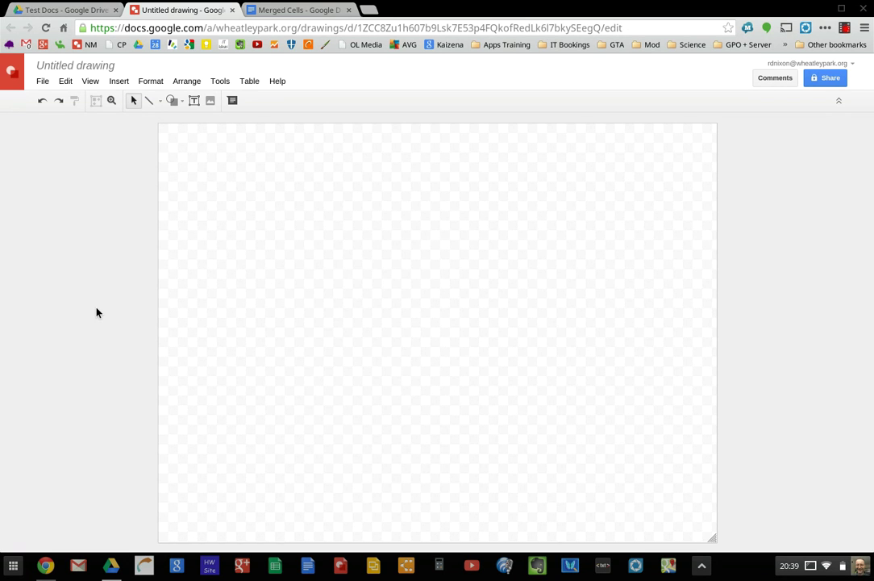
# Insert a 4 x 2 table and merge the two left top-row cells with Merge cells.
pyautogui.click(258, 81)
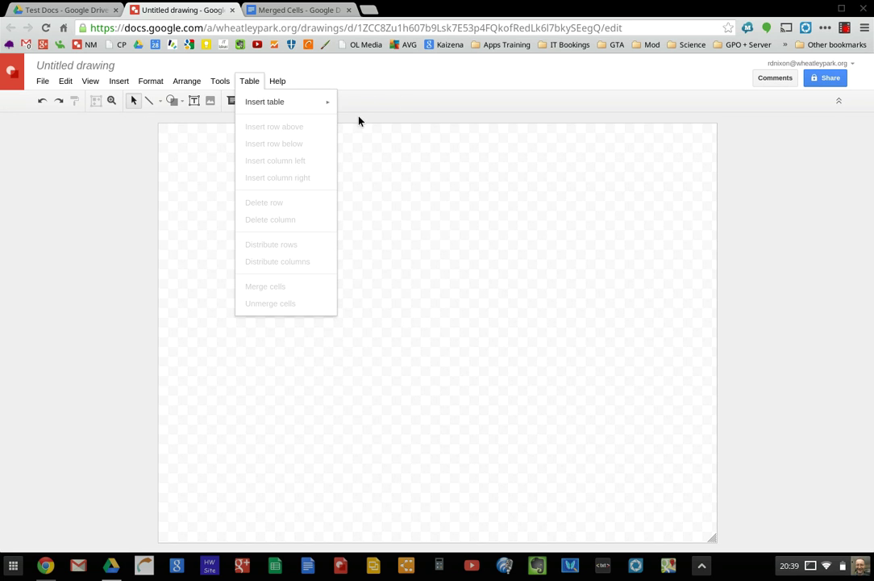
pyautogui.moveTo(266, 102)
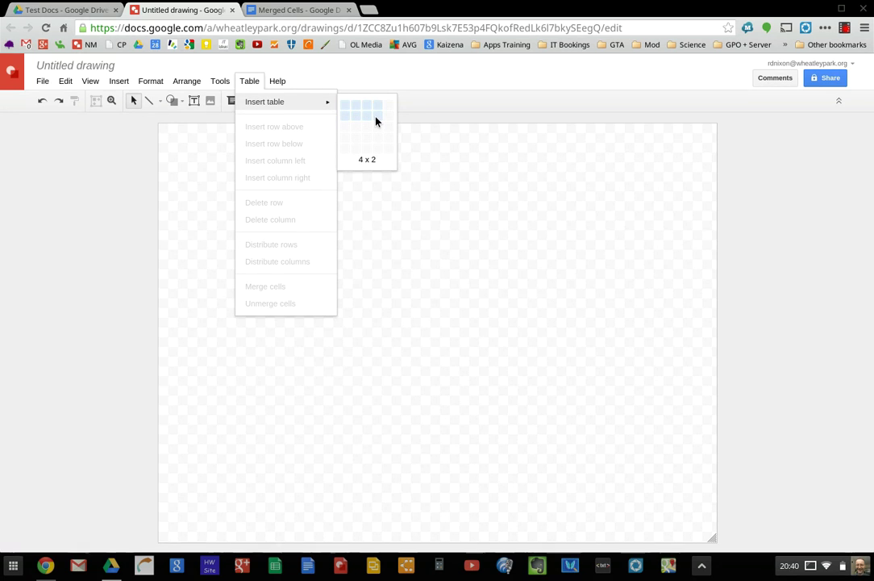
pyautogui.click(376, 122)
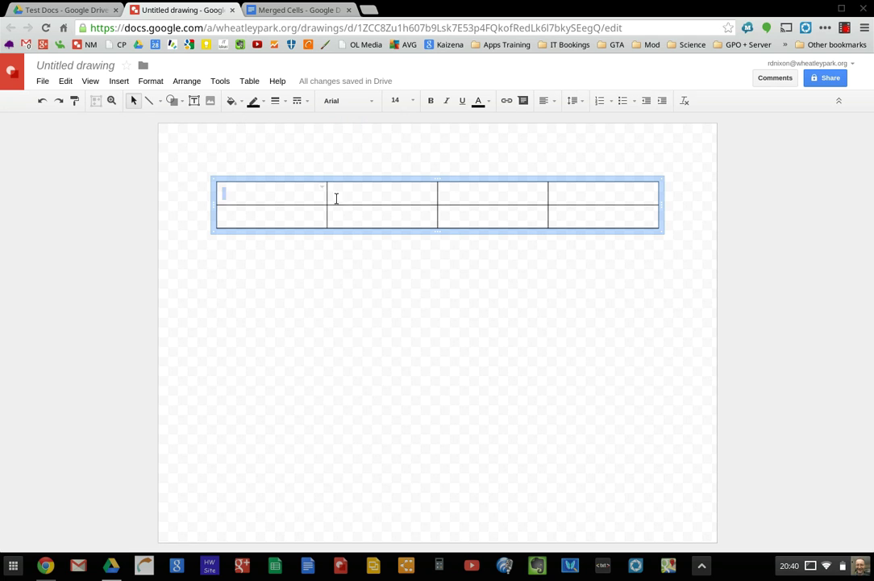
pyautogui.moveTo(266, 193); pyautogui.dragTo(375, 198)
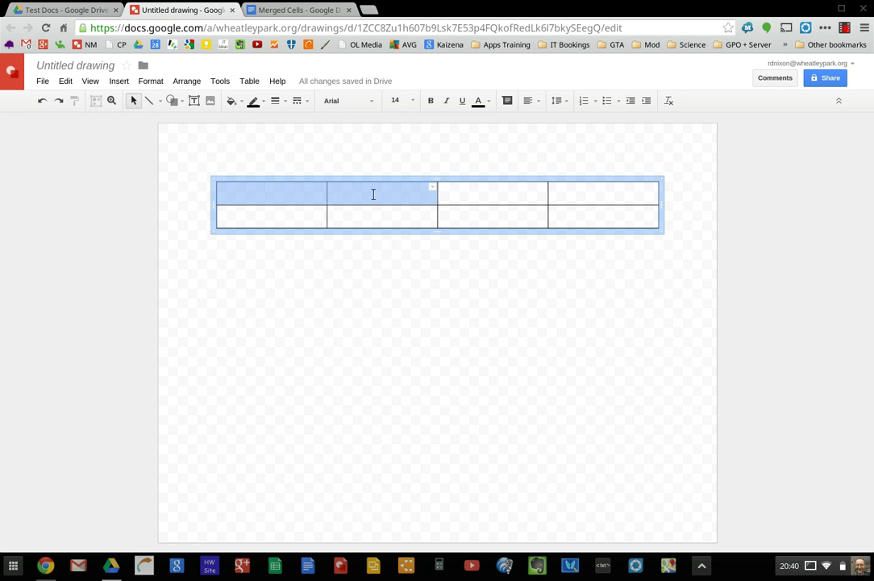
pyautogui.rightClick(373, 193)
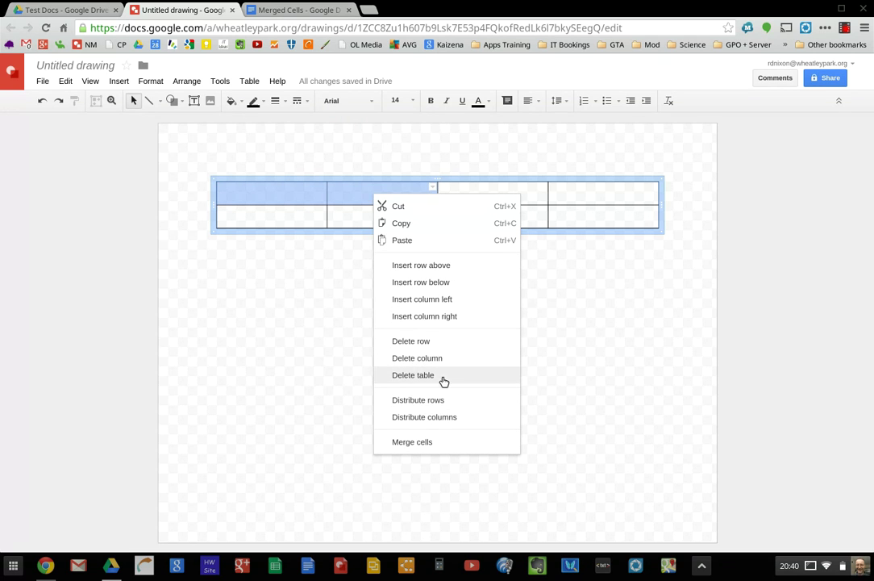
pyautogui.click(420, 450)
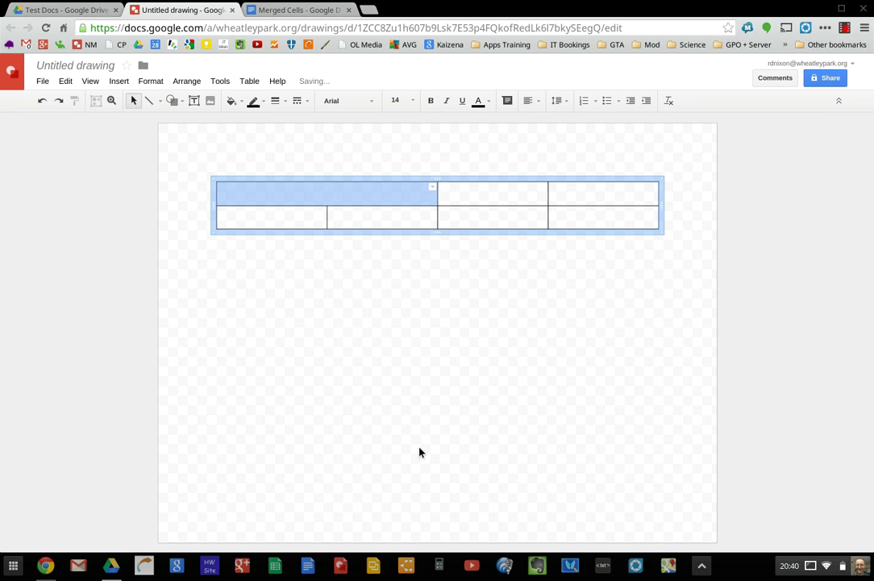
pyautogui.click(279, 194)
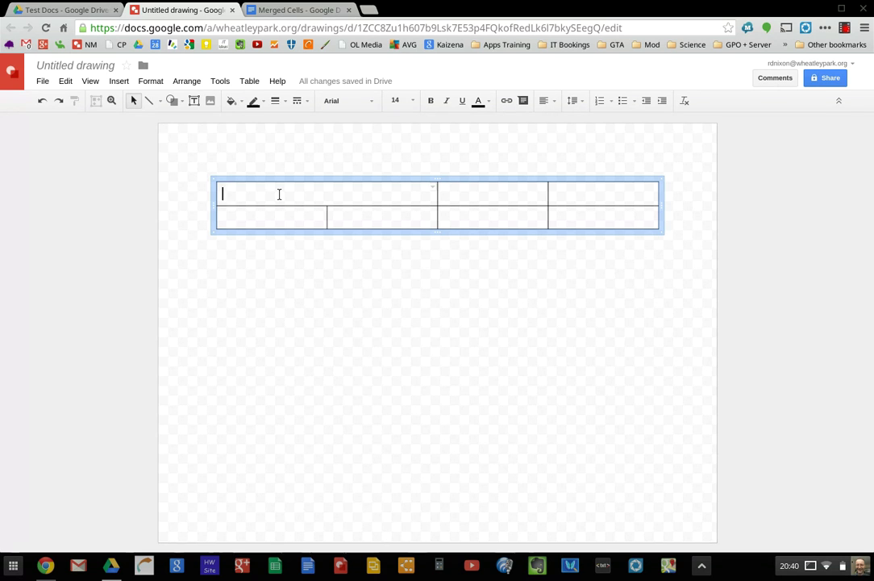
# Type 'This is a title across two cells' in the merged cell and 'Title' in both remaining header cells.
pyautogui.write('This is a title ')
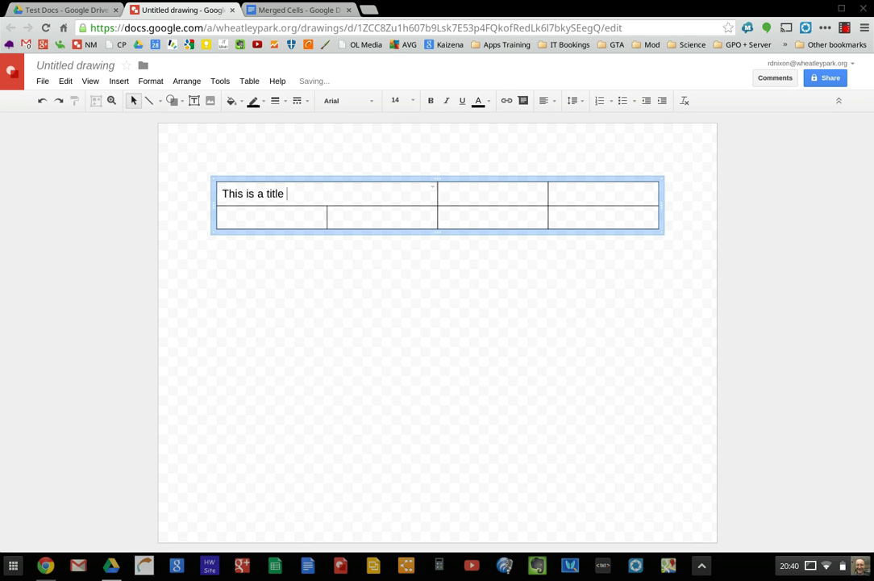
pyautogui.write('accross')
pyautogui.press('BackSpace')
pyautogui.press('BackSpace')
pyautogui.press('BackSpace')
pyautogui.press('BackSpace')
pyautogui.press('BackSpace')
pyautogui.press('BackSpace')
pyautogui.write('ross ')
pyautogui.write('two cells')
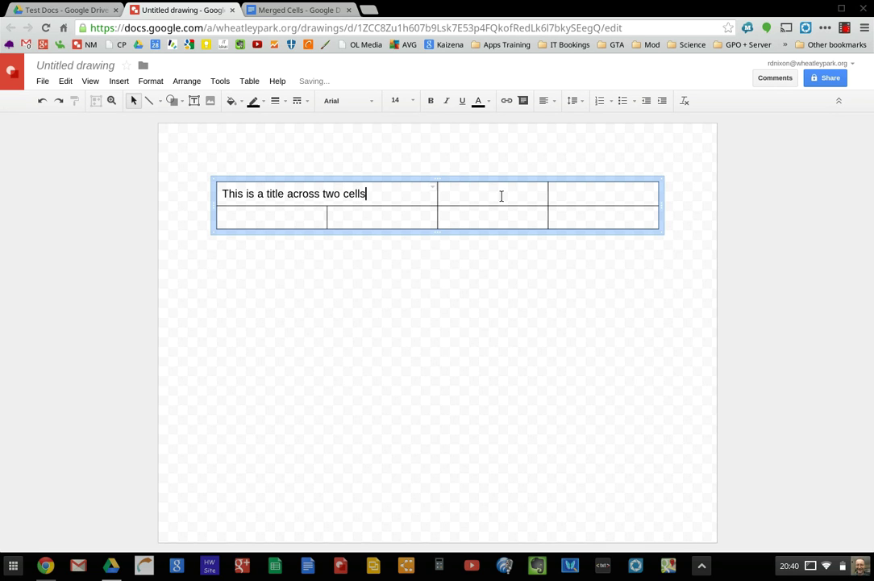
pyautogui.click(501, 195)
pyautogui.write('Title')
pyautogui.press('Tab')
pyautogui.write('Title')
# Fill the bottom row with grapes, apples, 23 and 12.
pyautogui.press('Down')
pyautogui.write('12')
pyautogui.click(333, 218)
pyautogui.press('Tab')
pyautogui.write('23')
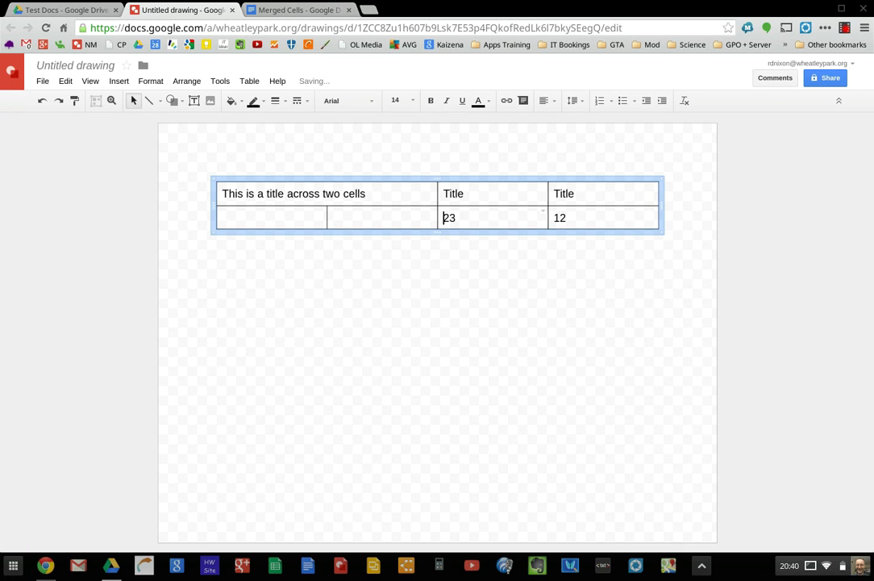
pyautogui.hotkey('shift', 'Tab')
pyautogui.write('apples')
pyautogui.press('Left')
pyautogui.press('Left')
pyautogui.press('Left')
pyautogui.press('Left')
pyautogui.press('Left')
pyautogui.press('Left')
pyautogui.press('Left')
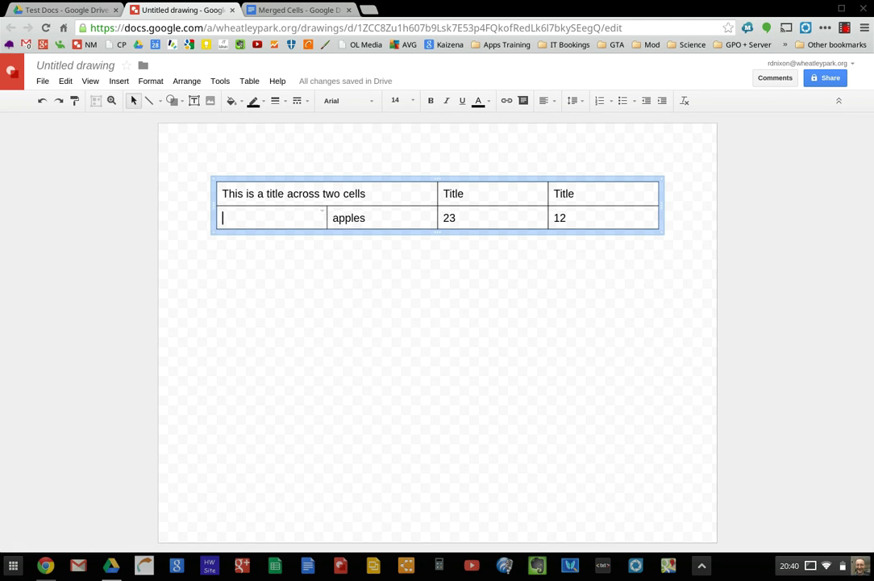
pyautogui.write('grapes')
# Make the merged title text bold.
pyautogui.press('Up')
pyautogui.keyDown('shift'); pyautogui.click(221, 194); pyautogui.keyUp('shift')
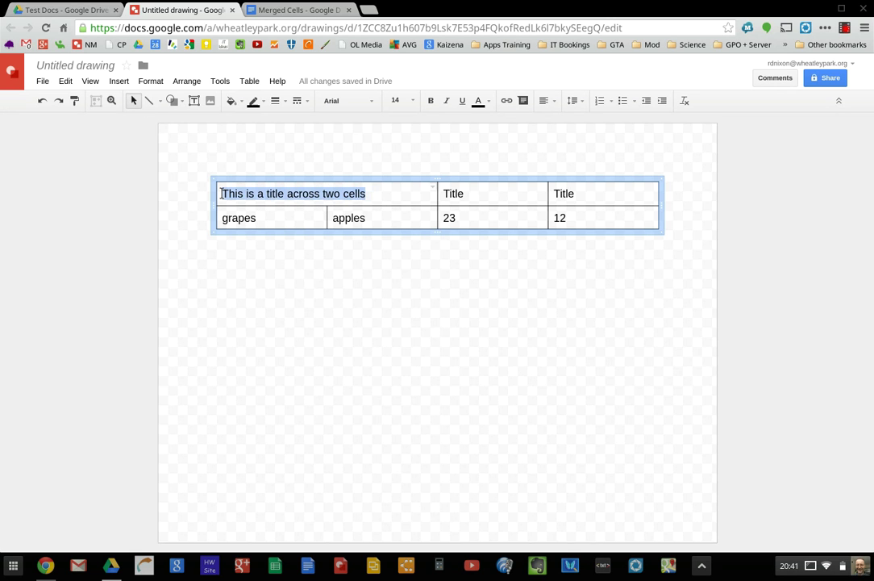
pyautogui.hotkey('ctrl', 'b')
pyautogui.click(416, 222)
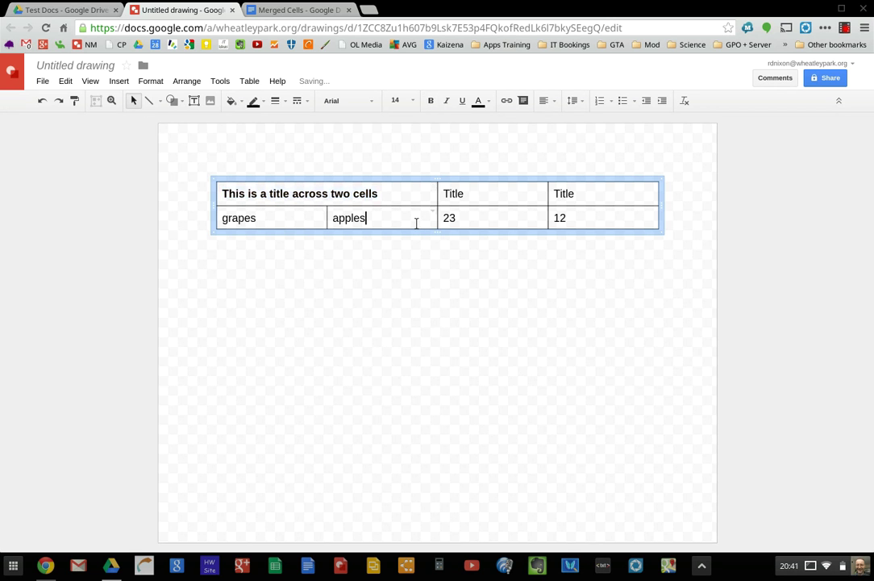
# Select the entire table ready for copying.
pyautogui.click(542, 188)
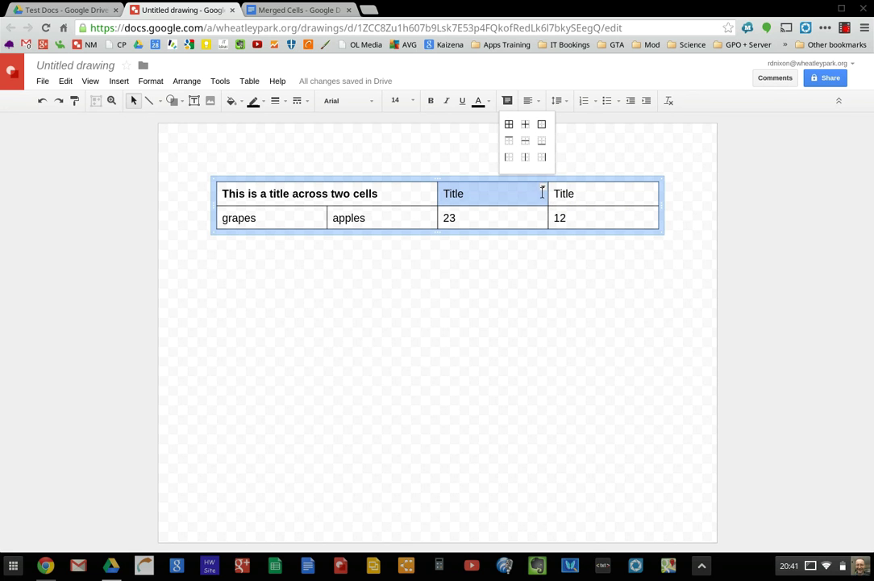
pyautogui.click(576, 218)
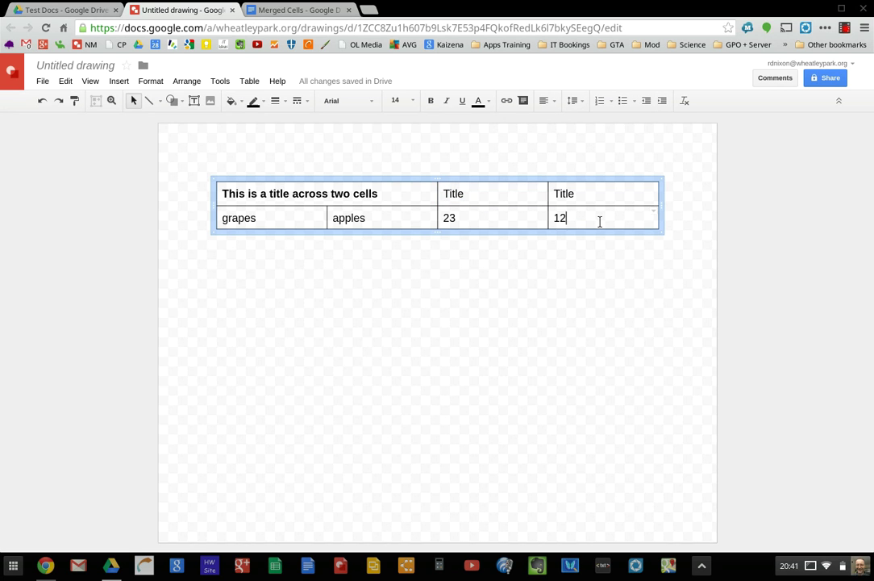
pyautogui.hotkey('shift', 'Left')
pyautogui.hotkey('shift', 'Left')
pyautogui.hotkey('shift', 'Left')
pyautogui.keyDown('shift'); pyautogui.click(239, 190); pyautogui.keyUp('shift')
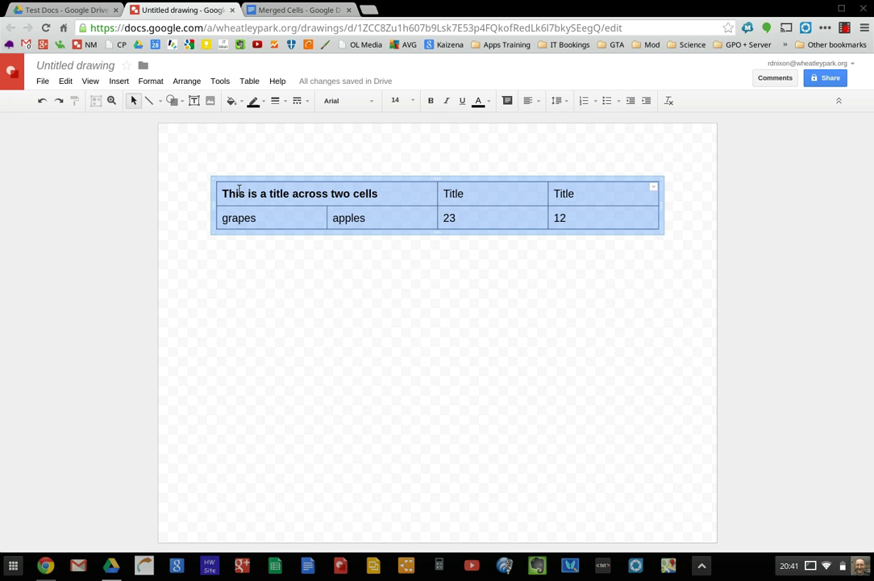
# Paste the table into the document's drawing at the top-left, save it, and add a new line below.
pyautogui.click(298, 10)
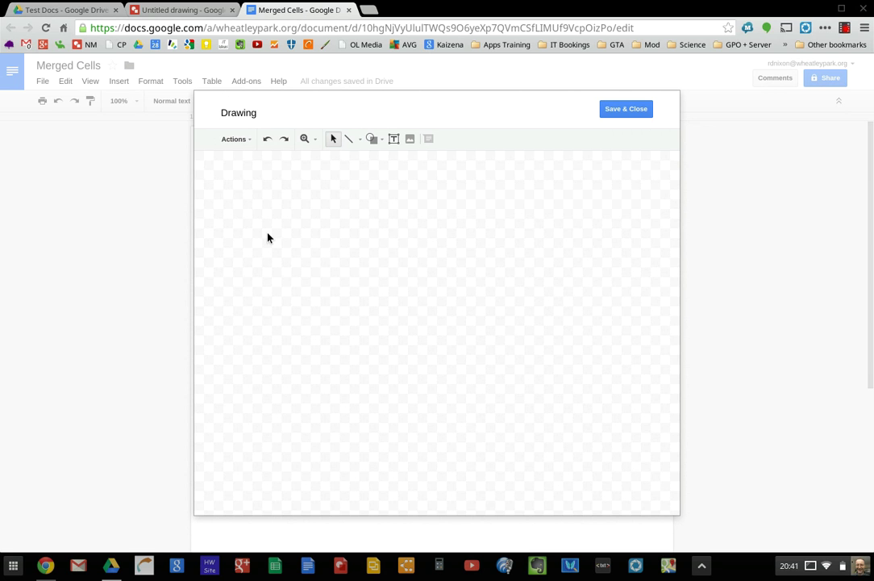
pyautogui.hotkey('ctrl', 'v')
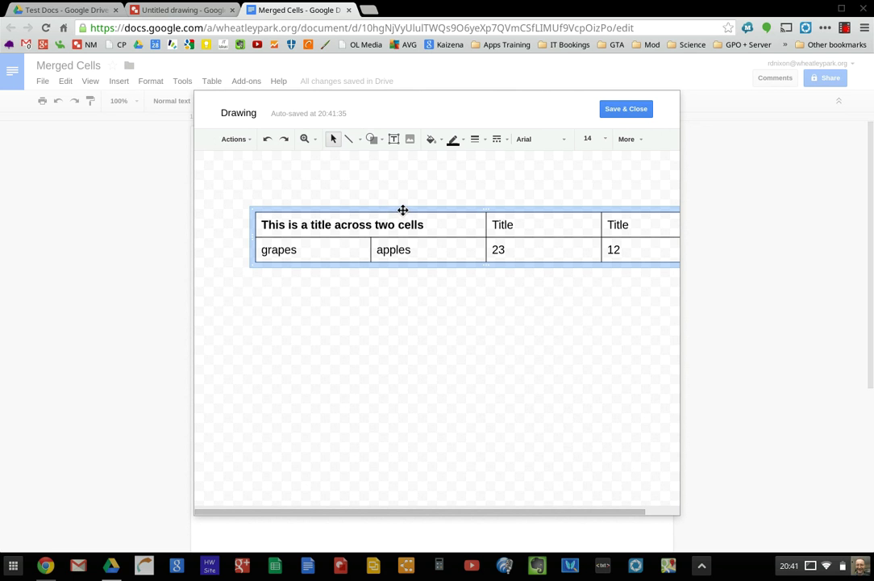
pyautogui.moveTo(400, 214); pyautogui.dragTo(345, 192)
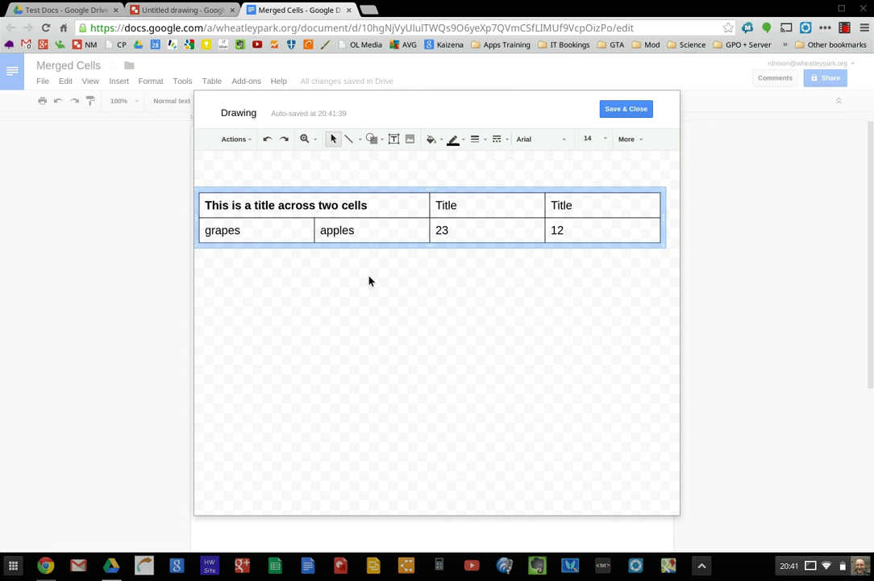
pyautogui.click(617, 111)
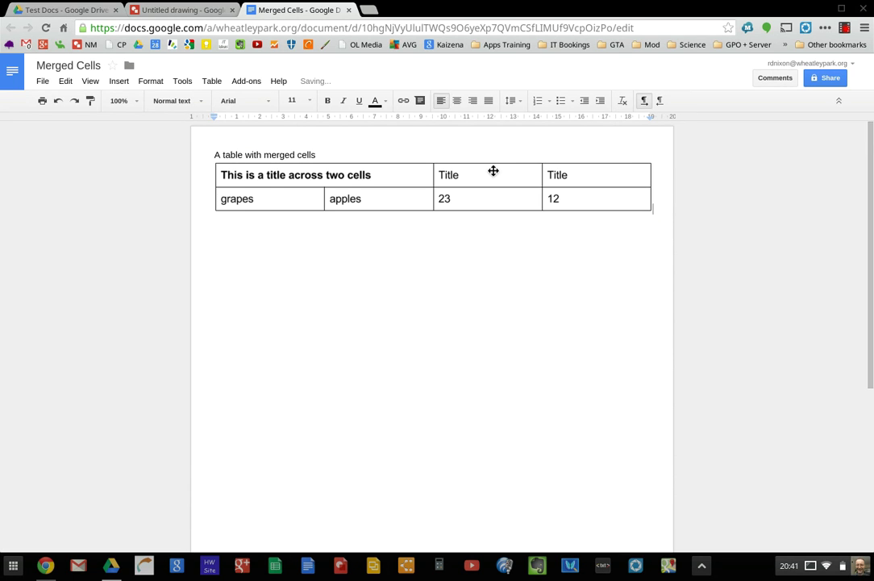
pyautogui.press('Return')
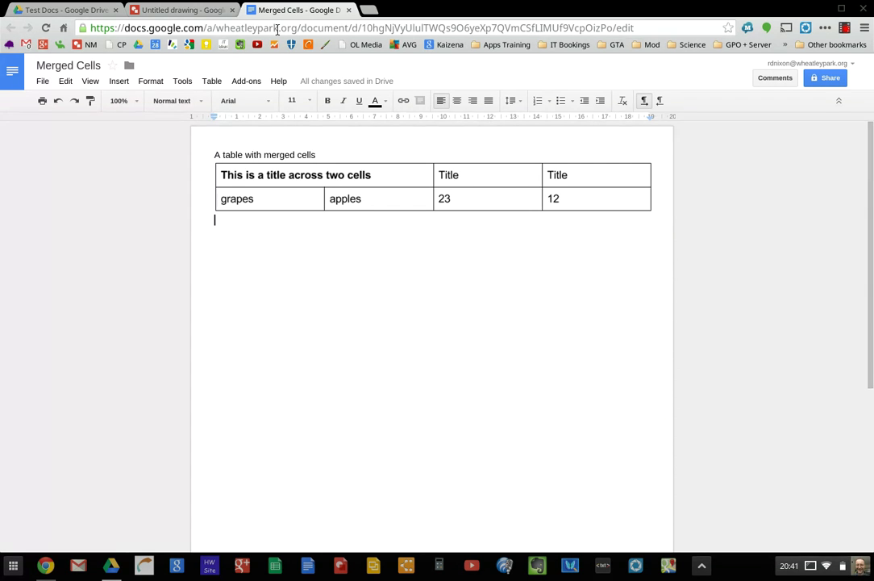
# Copy the whole Untitled drawing to the web clipboard.
pyautogui.click(174, 10)
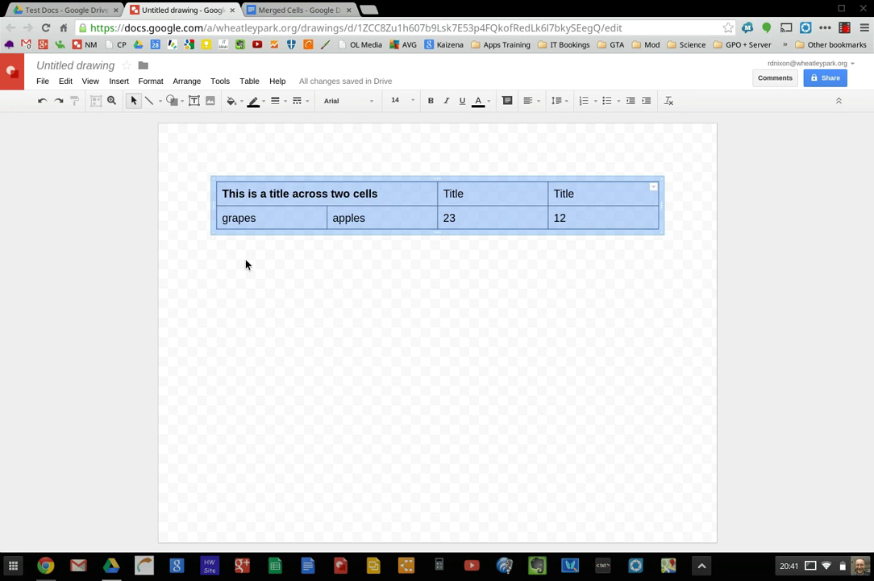
pyautogui.click(284, 279)
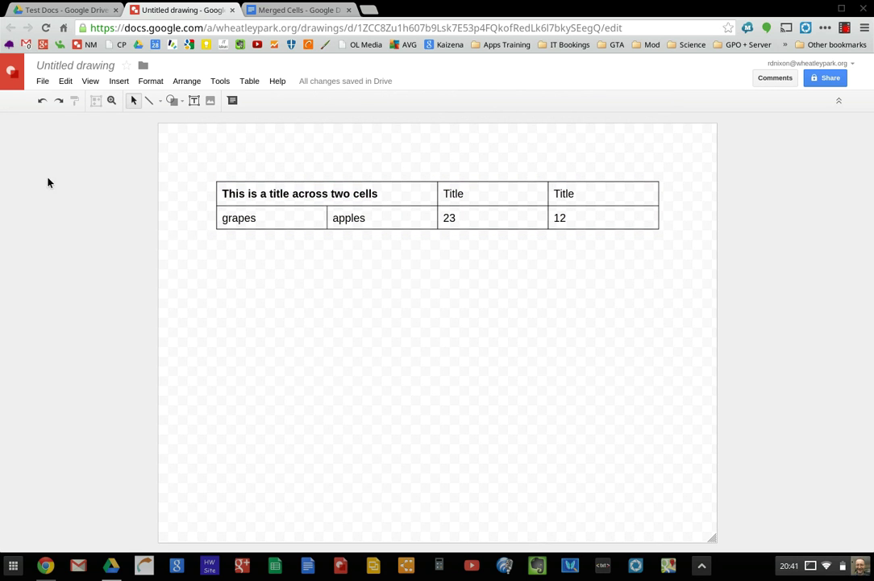
pyautogui.click(45, 81)
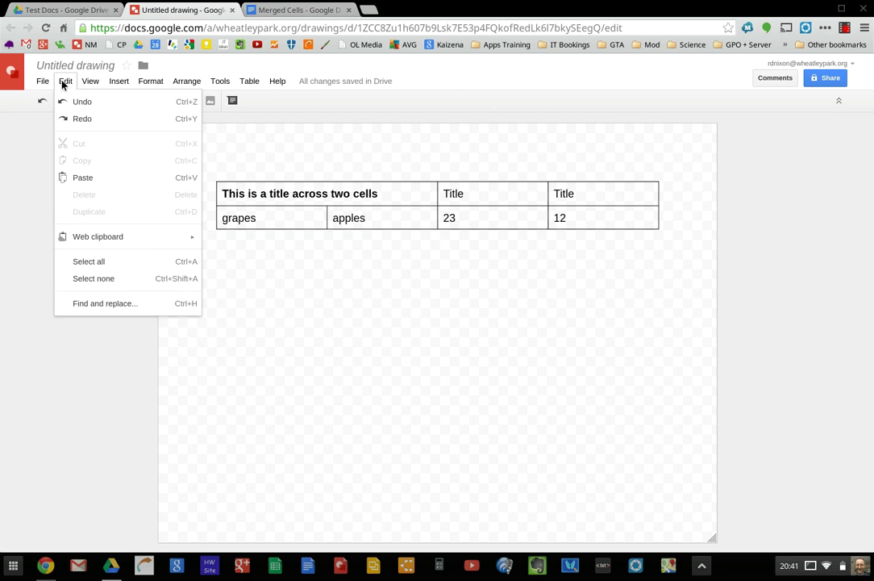
pyautogui.moveTo(98, 236)
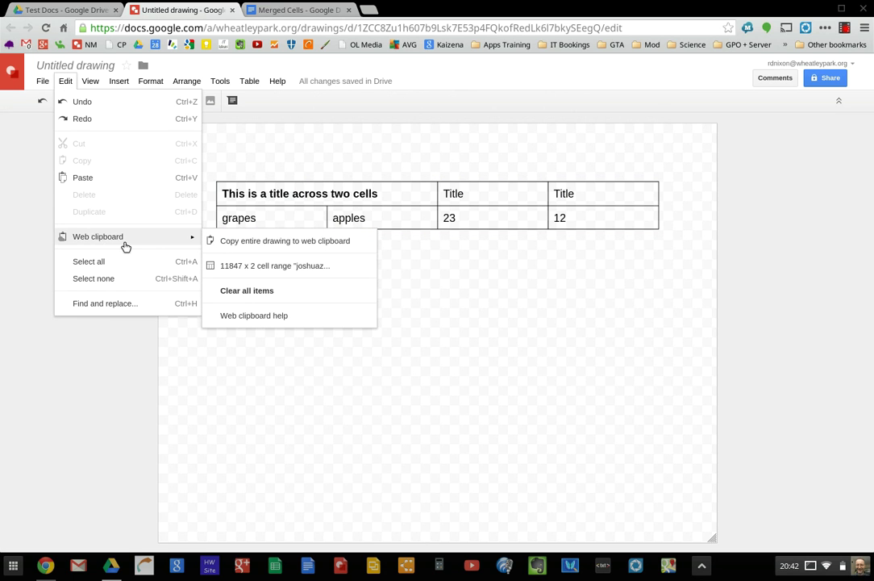
pyautogui.click(231, 195)
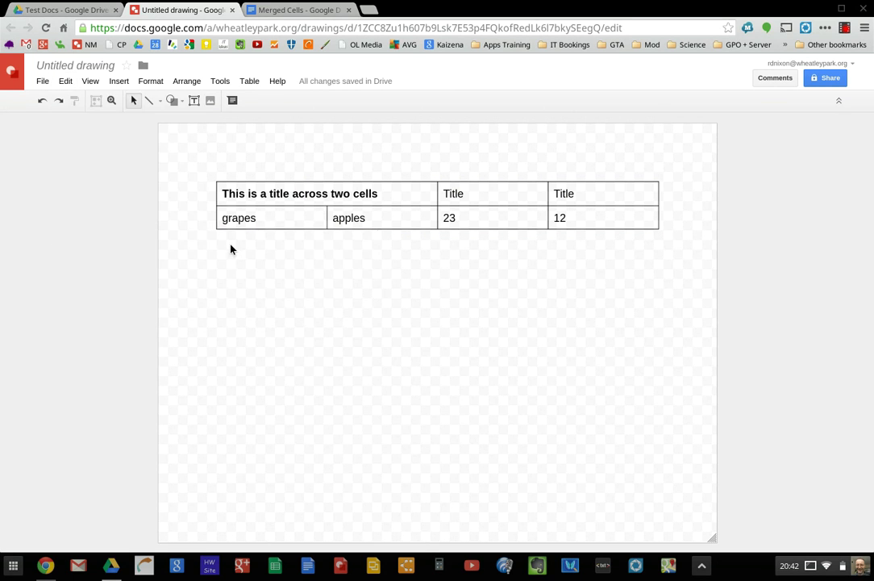
# Paste the table drawing from the web clipboard under the first table and shrink it to match its width.
pyautogui.click(297, 9)
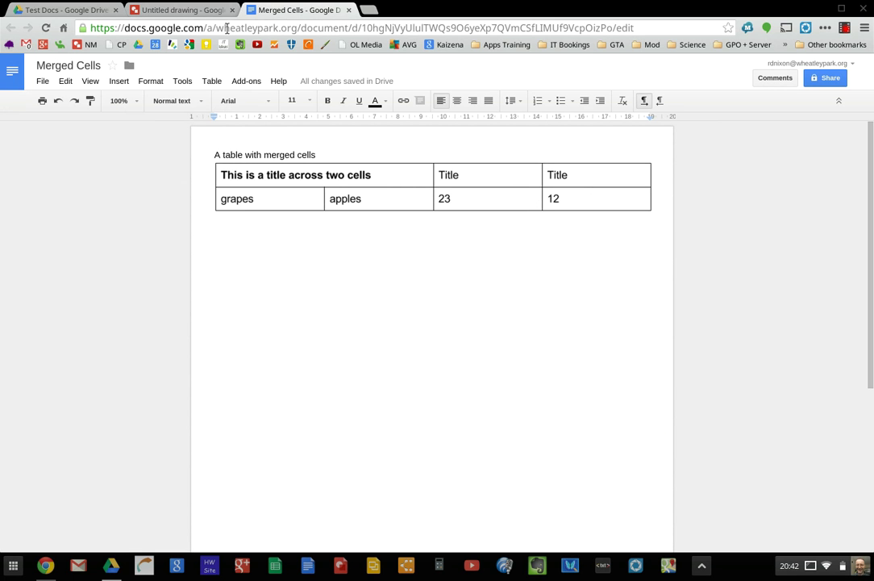
pyautogui.click(65, 80)
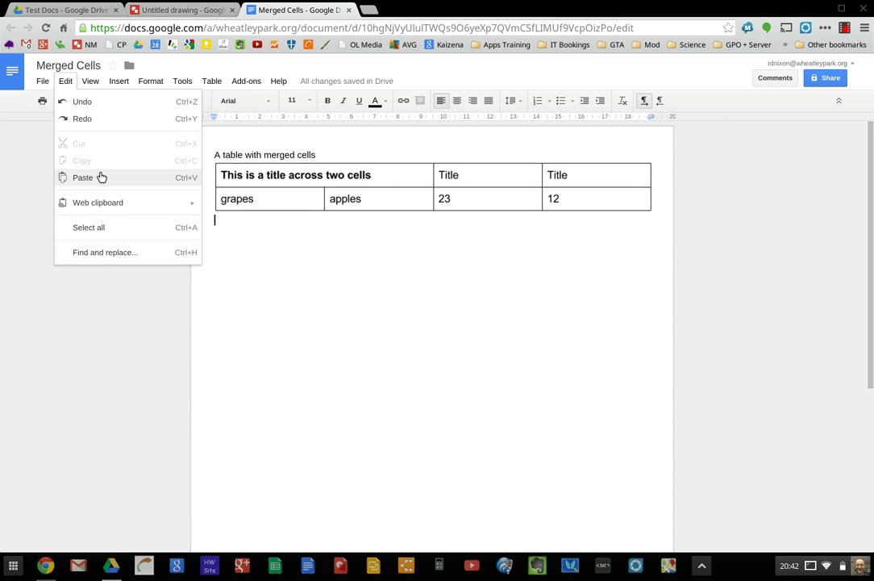
pyautogui.moveTo(98, 203)
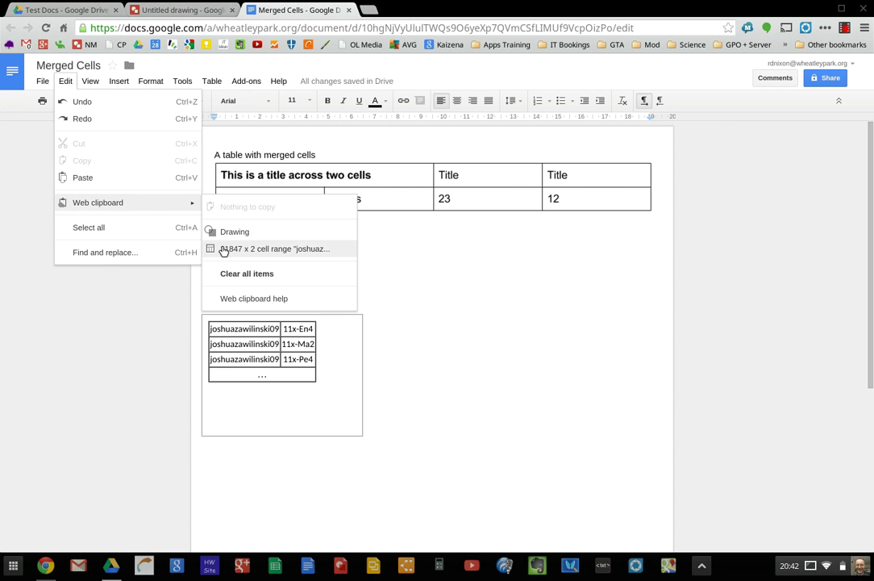
pyautogui.click(235, 233)
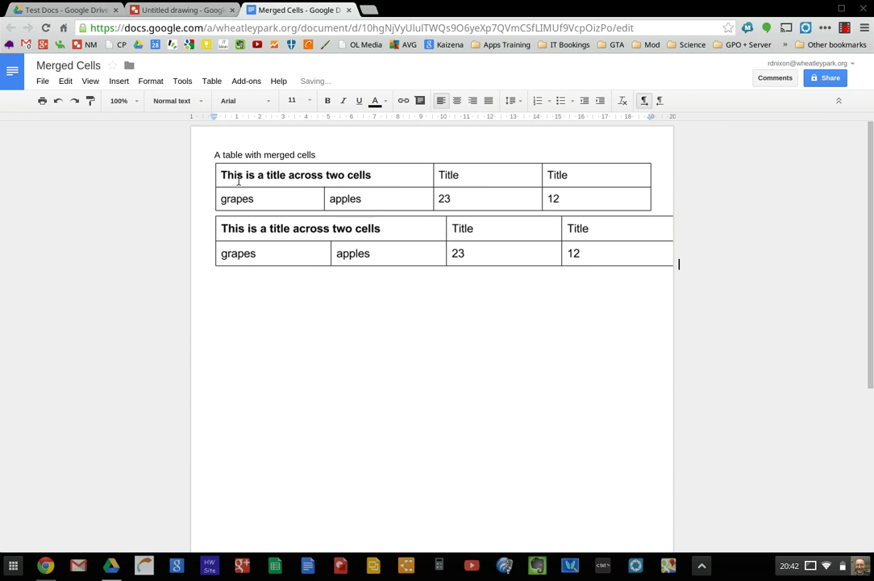
pyautogui.click(330, 258)
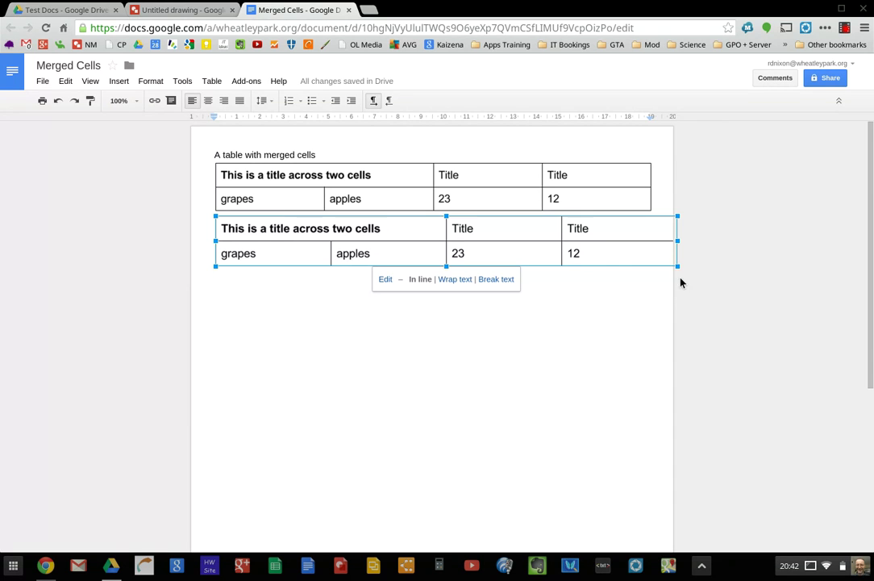
pyautogui.moveTo(677, 266); pyautogui.dragTo(650, 256)
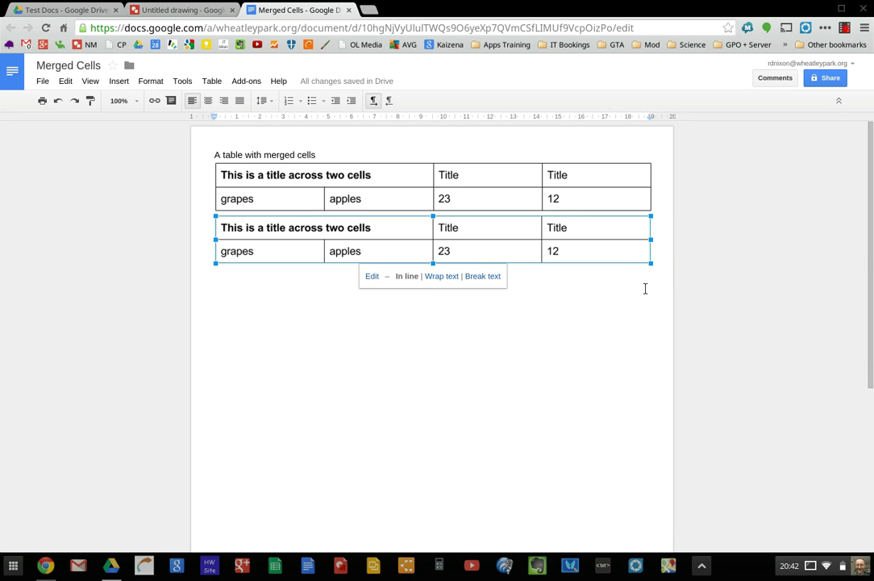
pyautogui.click(657, 198)
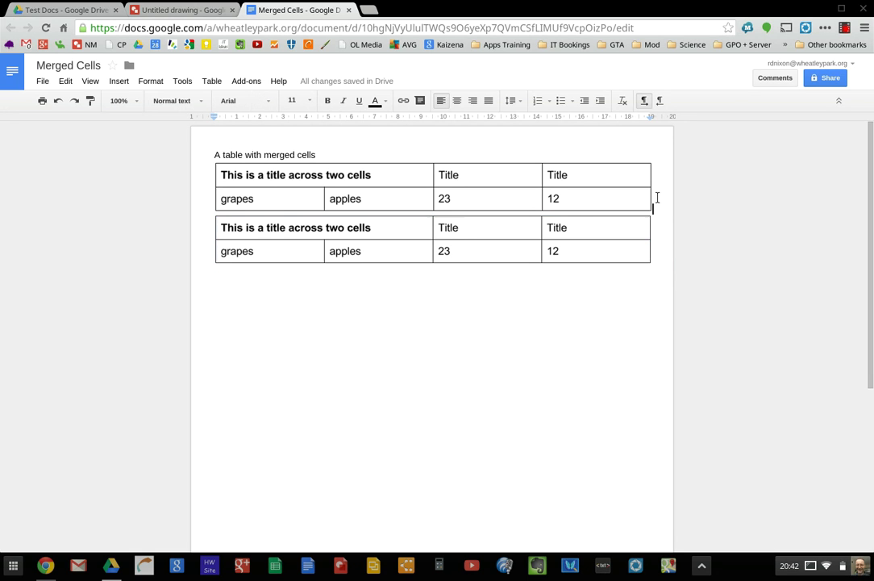
pyautogui.click(621, 234)
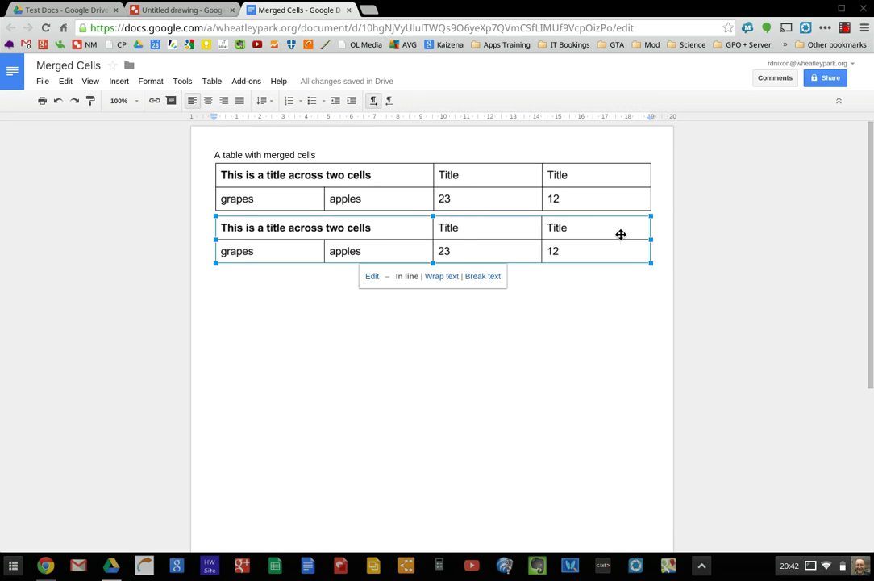
pyautogui.click(373, 278)
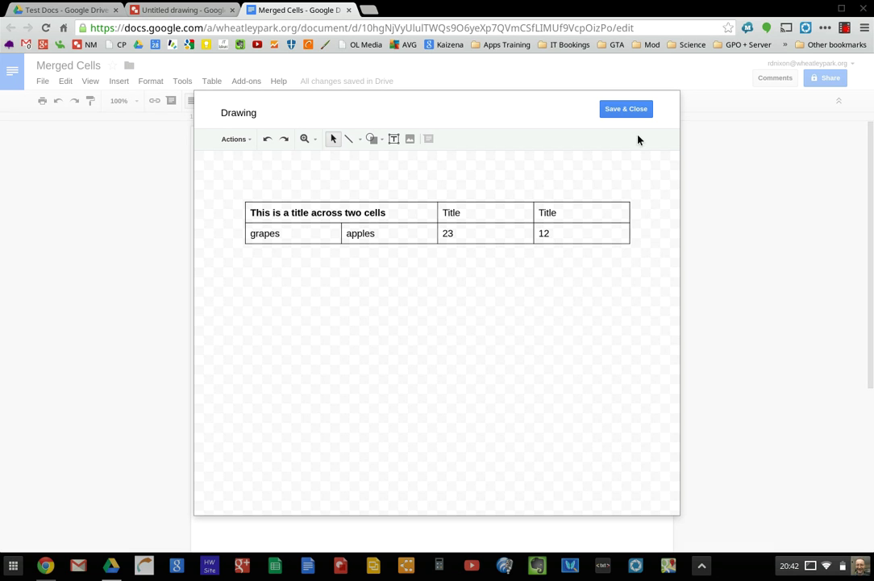
pyautogui.click(637, 109)
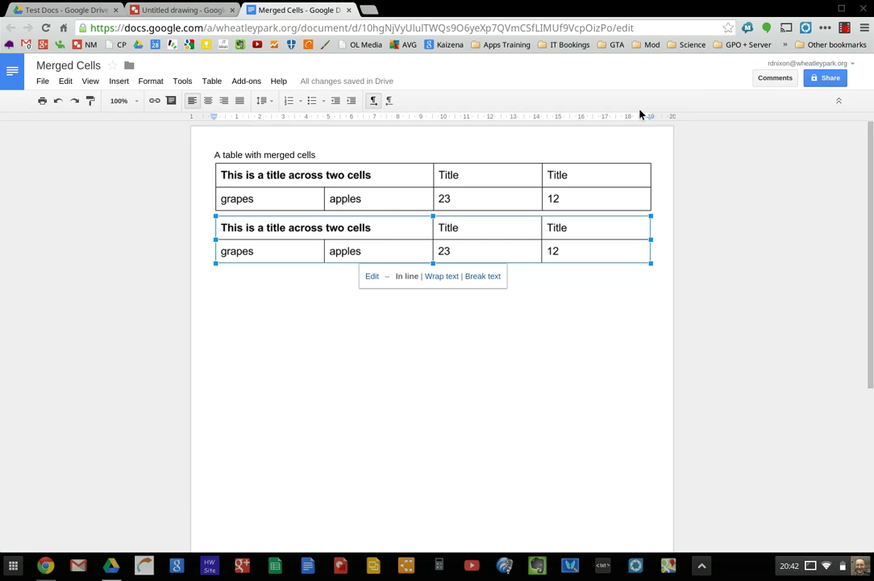
pyautogui.click(662, 253)
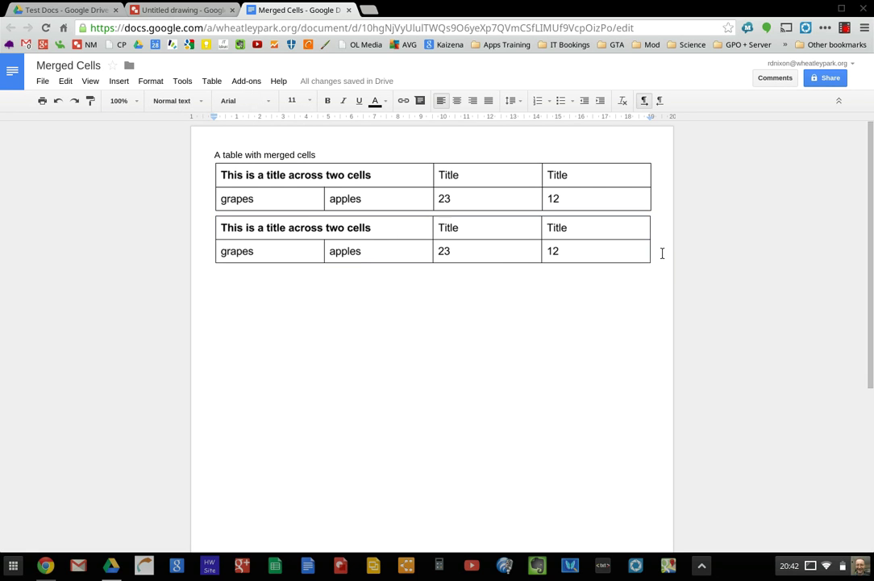